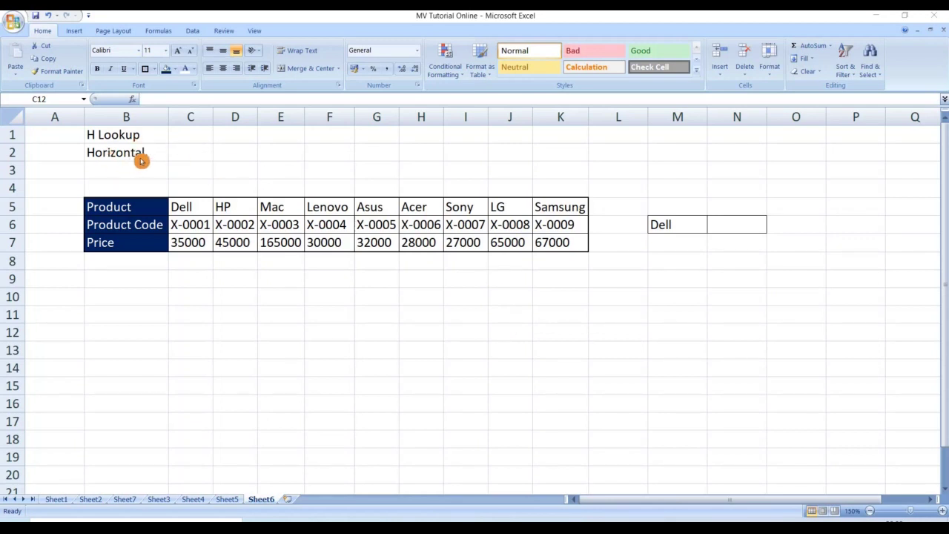
Step: Compare the vertical product table on Sheet5 with the horizontal product table on Sheet6
click(227, 499)
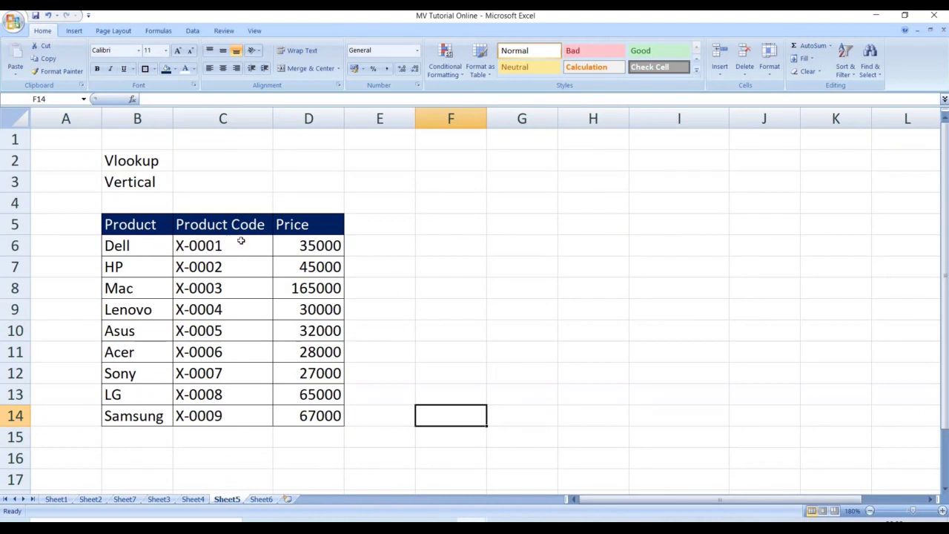
click(260, 499)
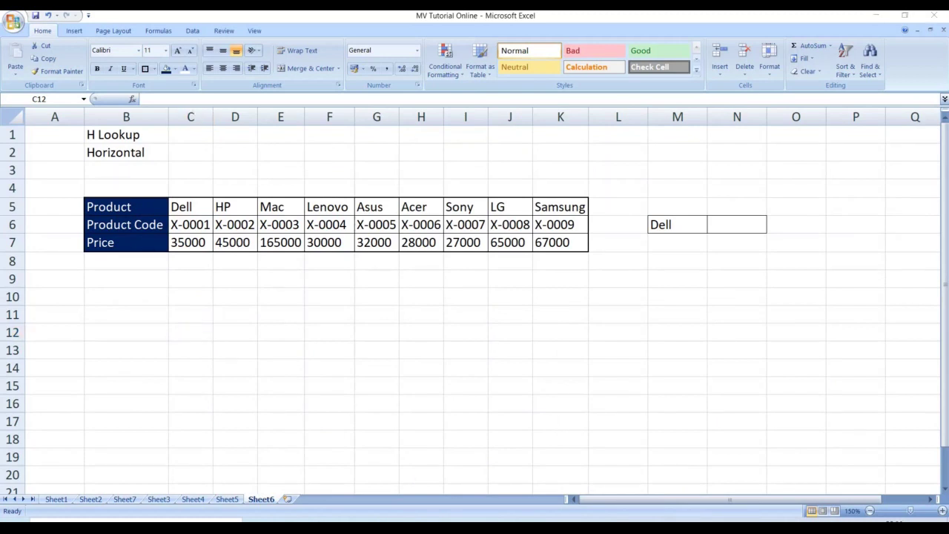
click(335, 333)
text(=)
click(680, 224)
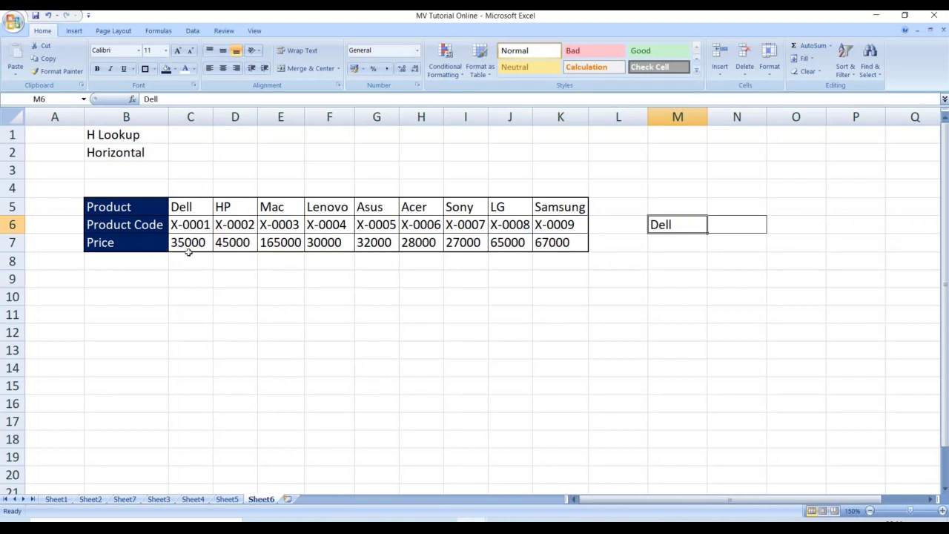
Step: Start an HLOOKUP formula in N6 with M6 as the lookup value and C5:K7 as the table array
double_click(722, 225)
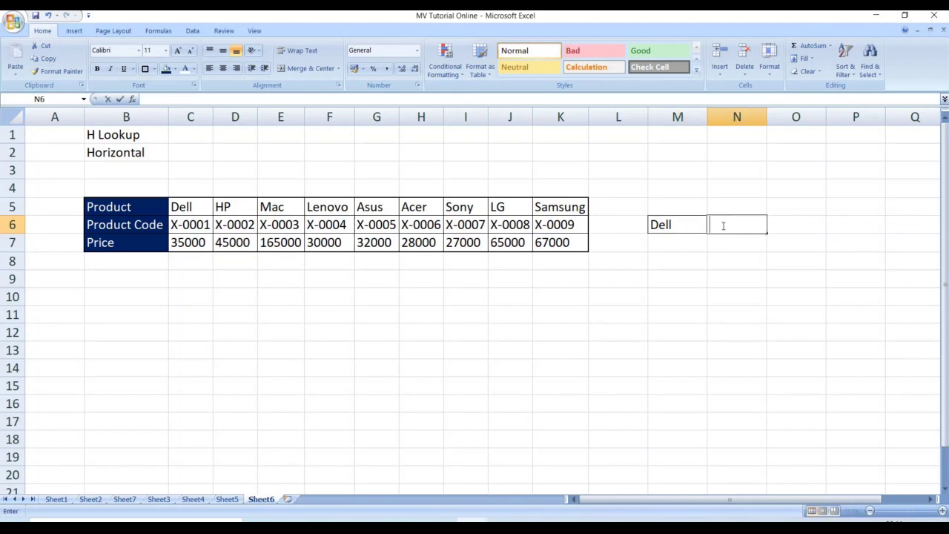
text(=)
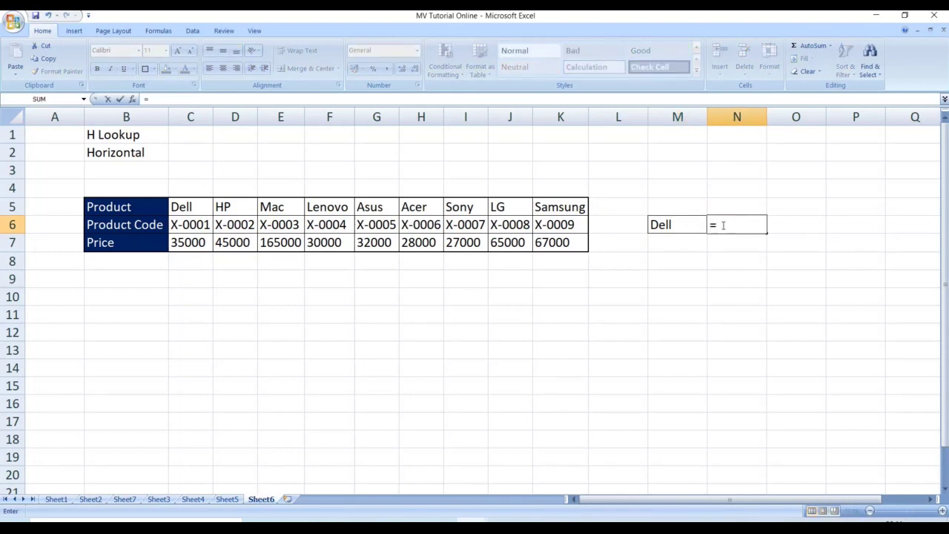
text(hloo)
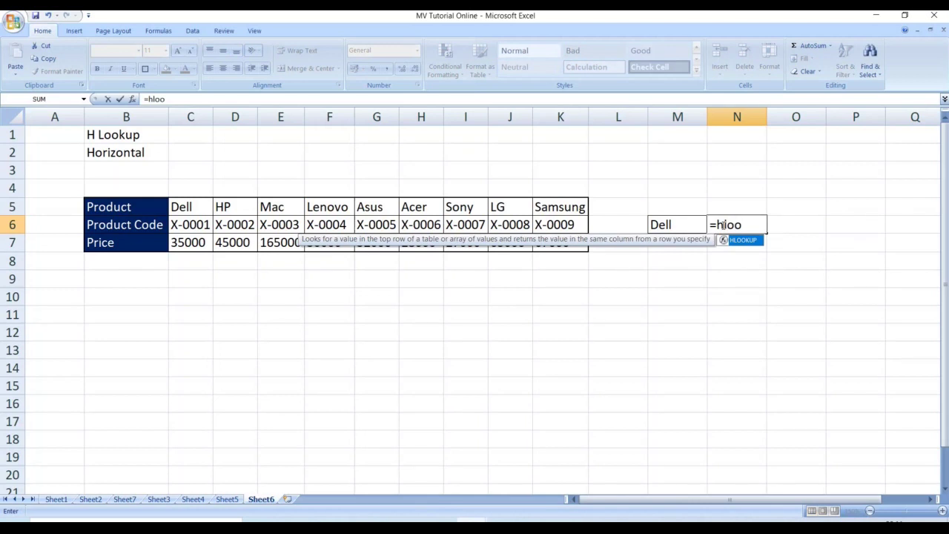
click(740, 243)
double_click(740, 243)
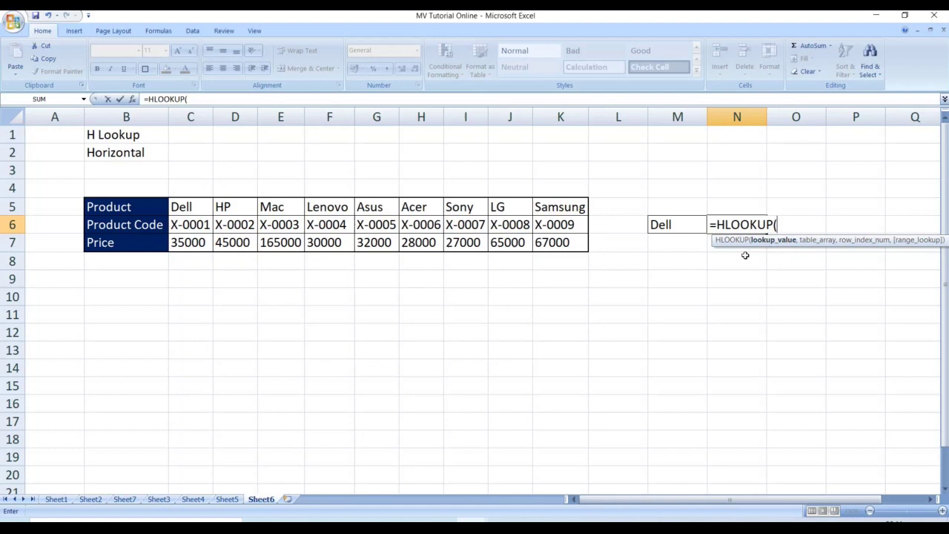
click(670, 225)
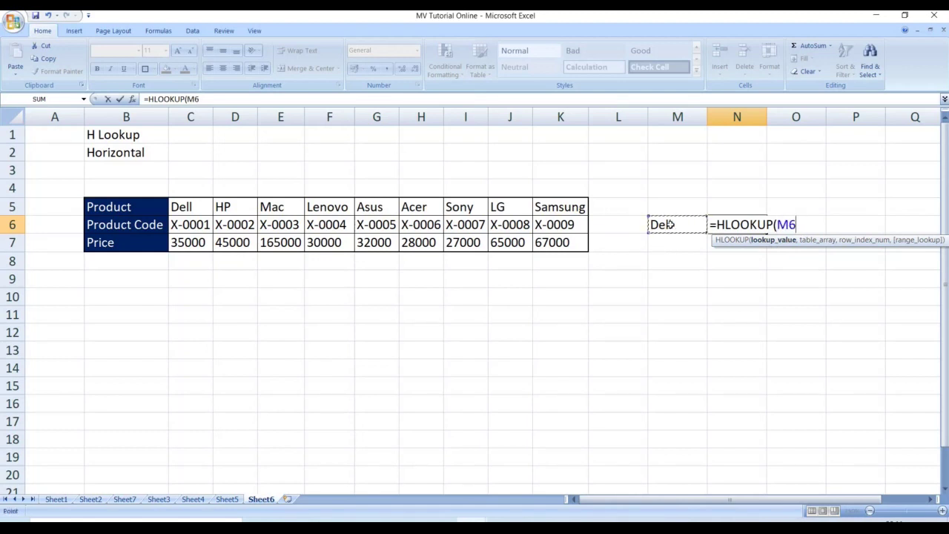
text(,)
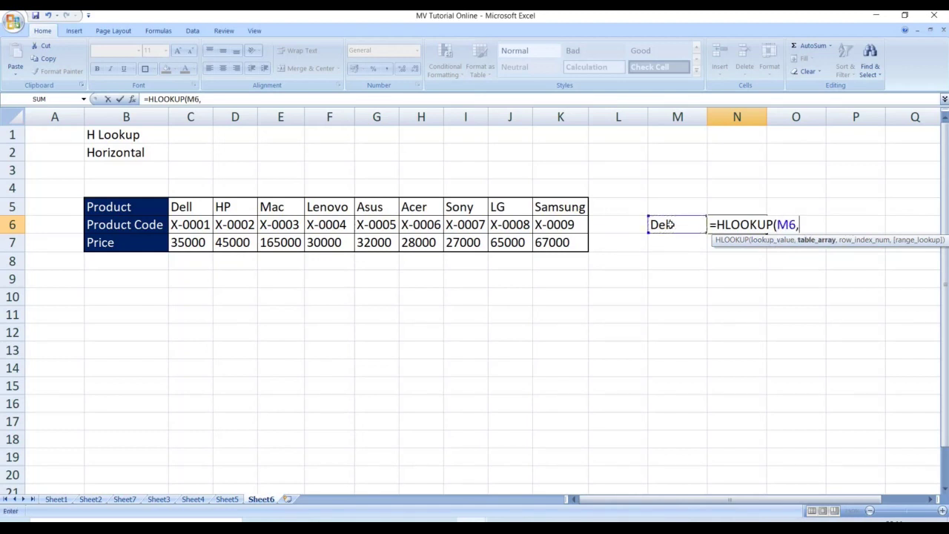
click(189, 207)
drag(219, 221, 567, 249)
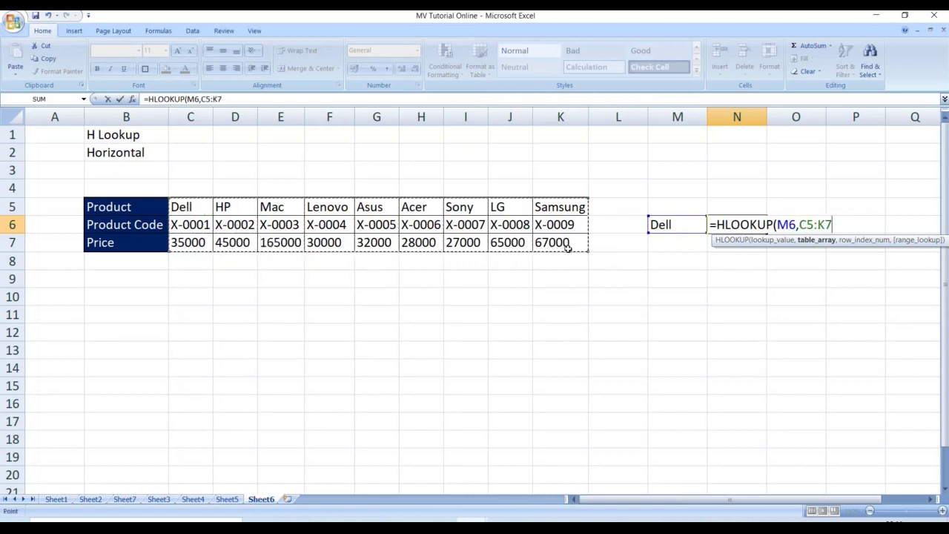
text(,)
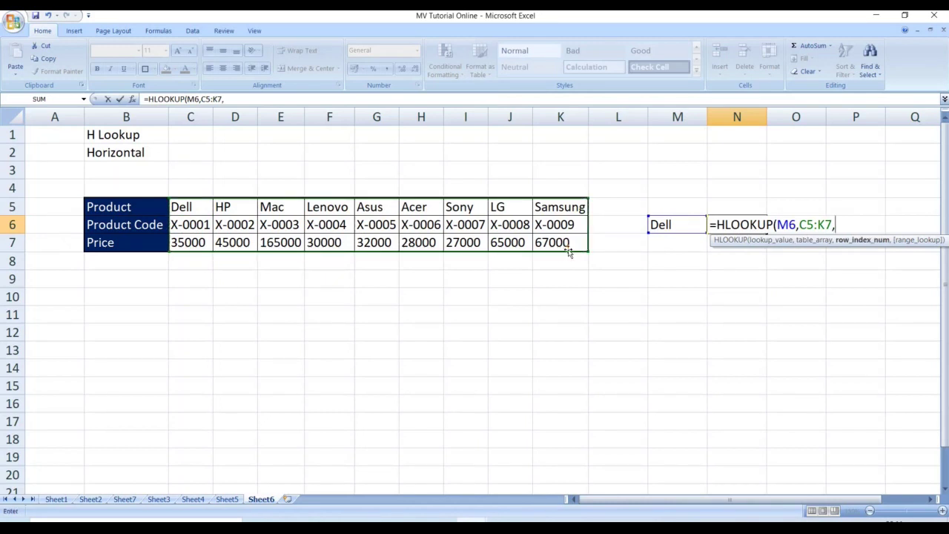
click(228, 500)
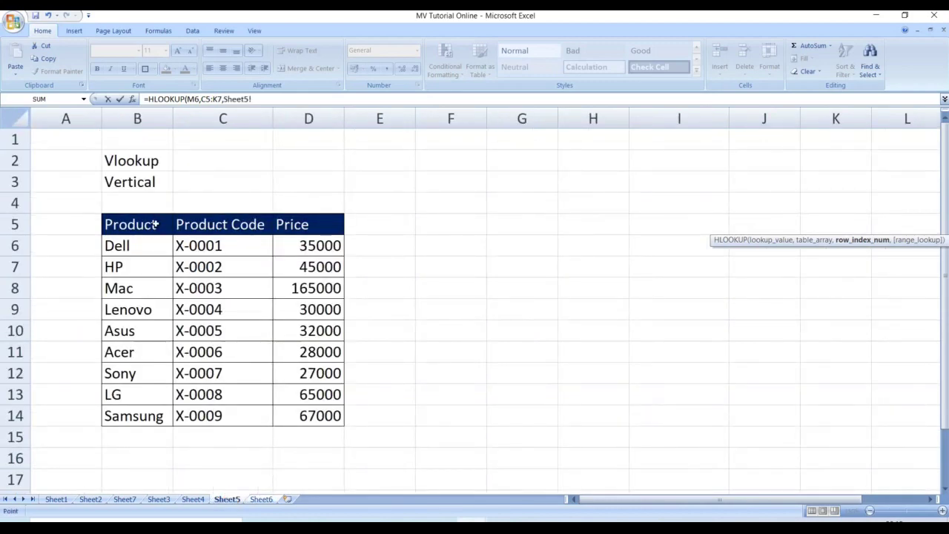
click(261, 499)
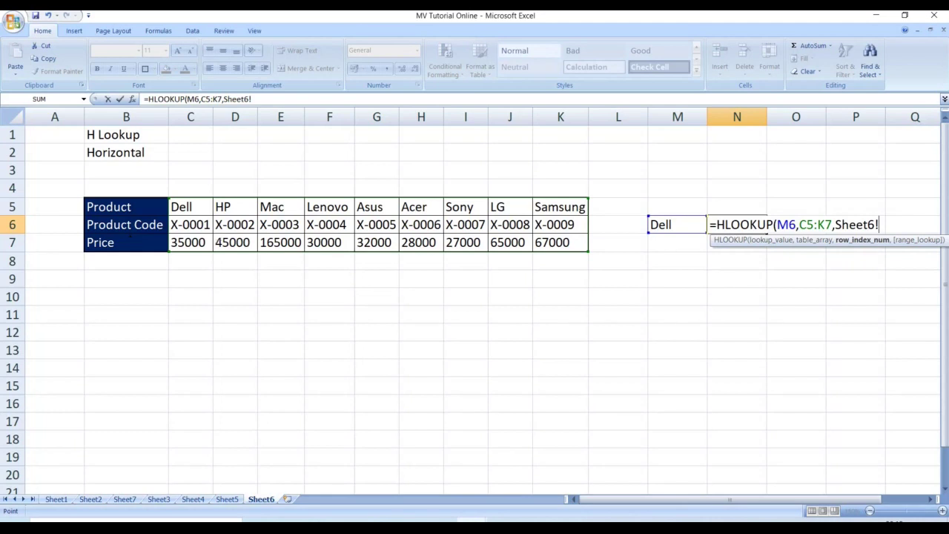
key(BackSpace)
key(BackSpace)
key(BackSpace)
key(BackSpace)
key(BackSpace)
key(BackSpace)
key(BackSpace)
Step: Complete the HLOOKUP formula in N6 with row index 3 and 0 for an exact match
text(3,)
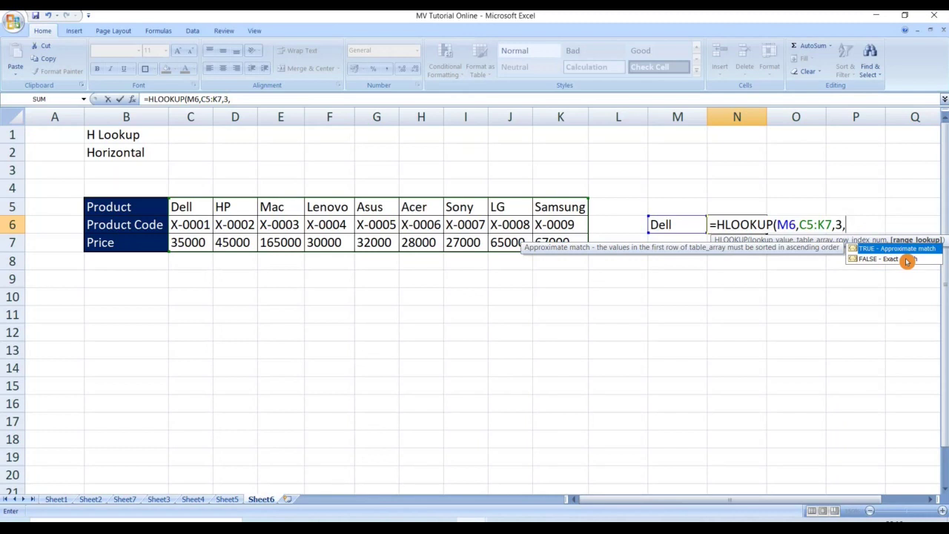
text(0))
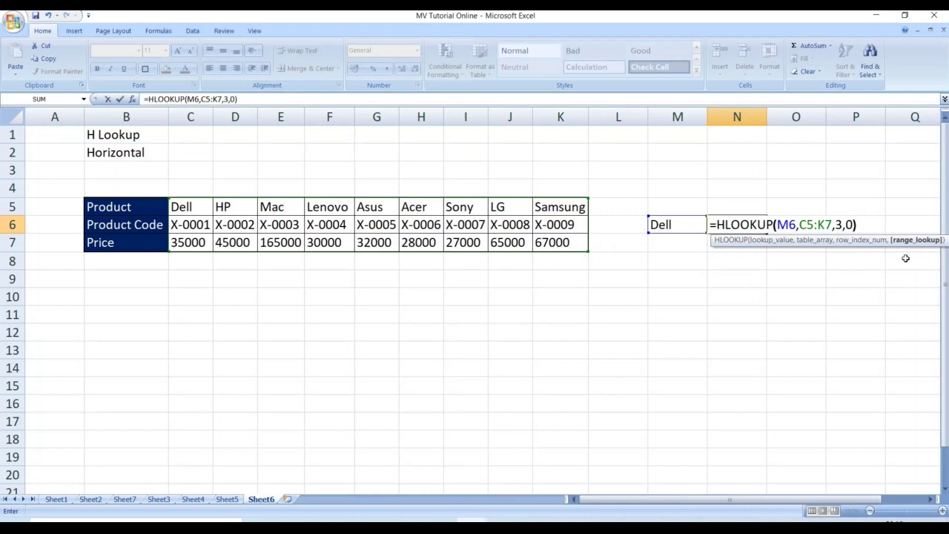
key(Return)
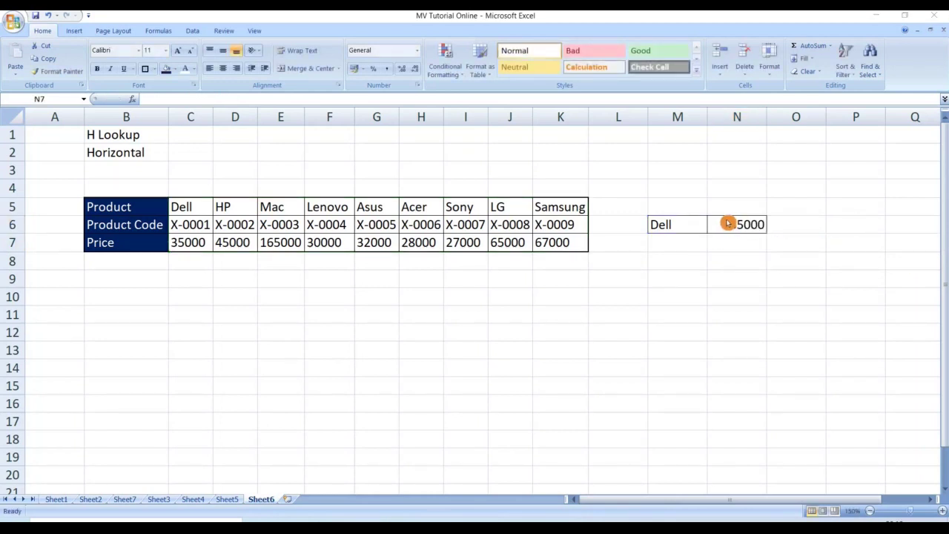
Step: Replace the lookup product in M6 with Mac to test the formula
double_click(688, 223)
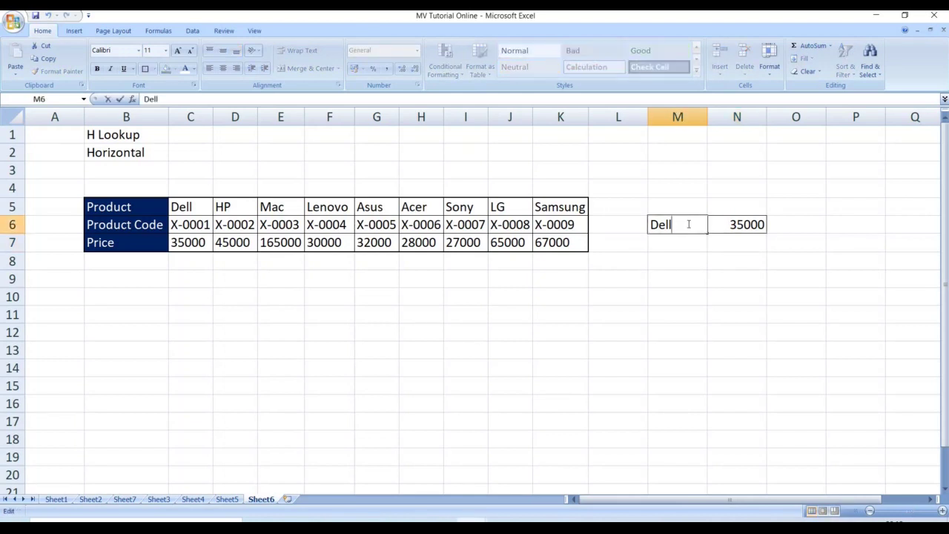
key(BackSpace)
key(BackSpace)
key(BackSpace)
key(BackSpace)
click(689, 224)
text(Mac)
click(713, 255)
key(Return)
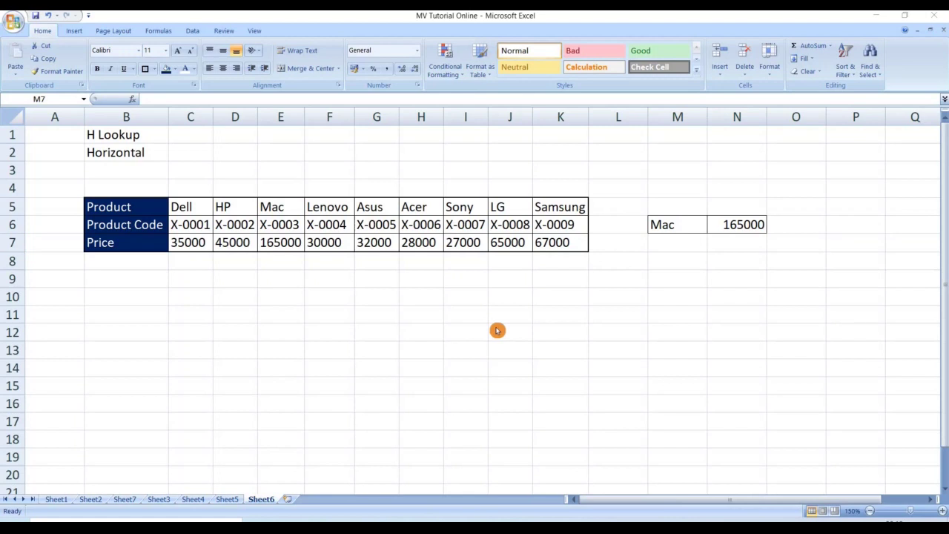
Step: Open data validation for cell M6 and set it to allow a List
click(674, 226)
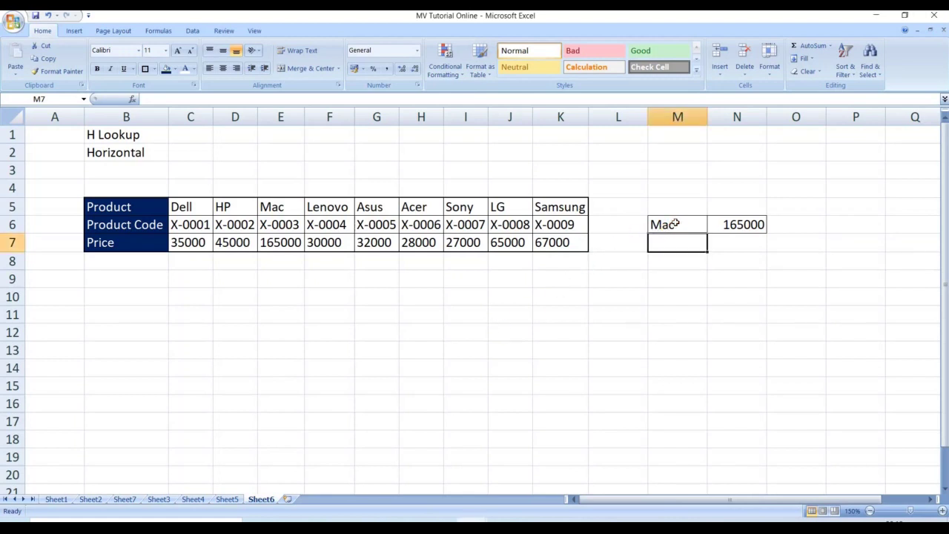
click(675, 224)
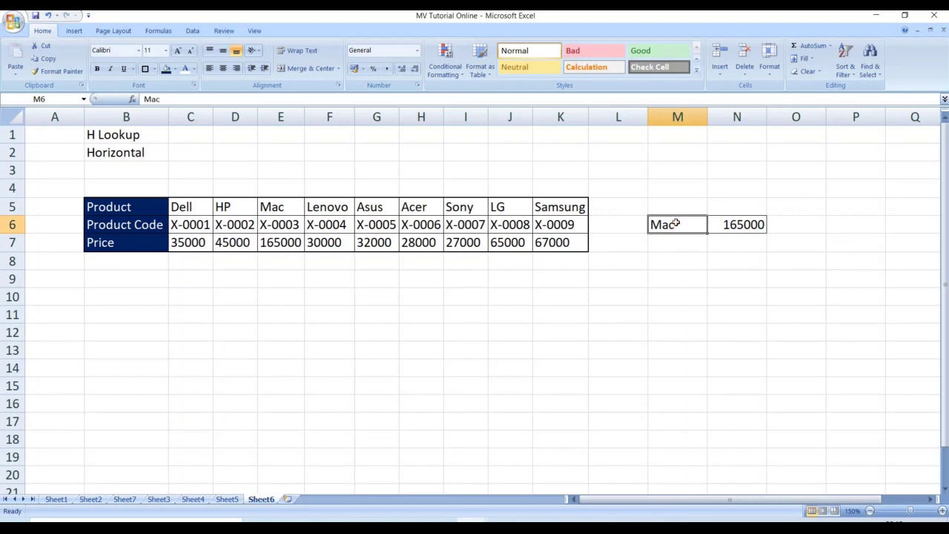
click(675, 224)
click(675, 224)
click(194, 32)
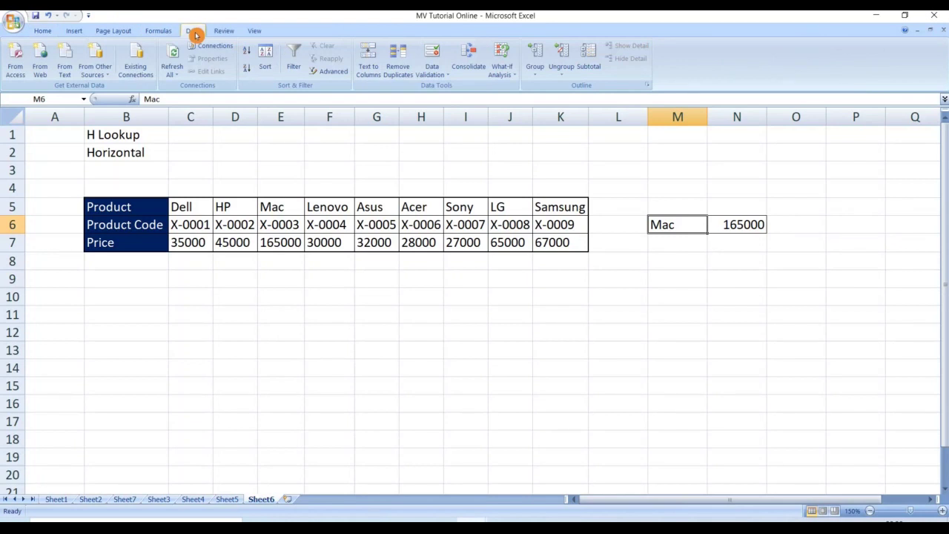
click(436, 75)
click(445, 88)
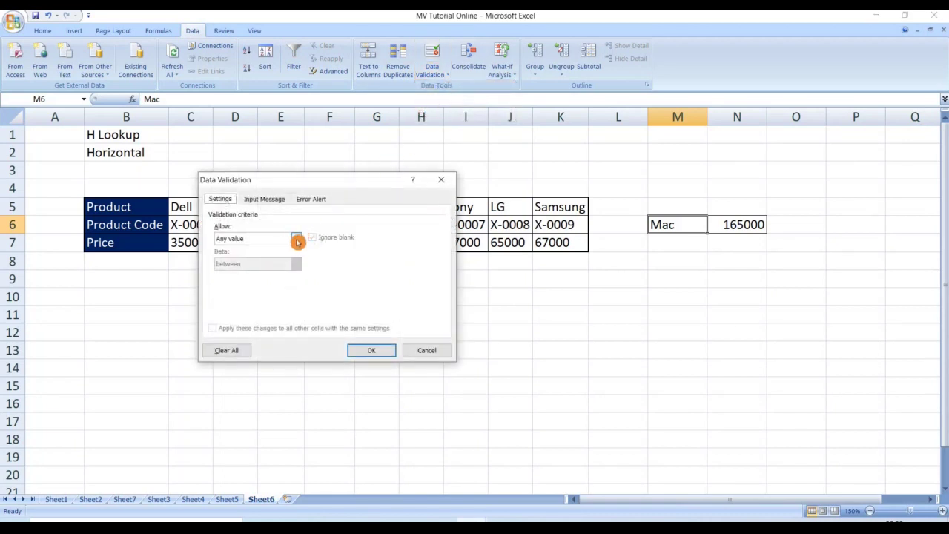
click(295, 239)
click(244, 274)
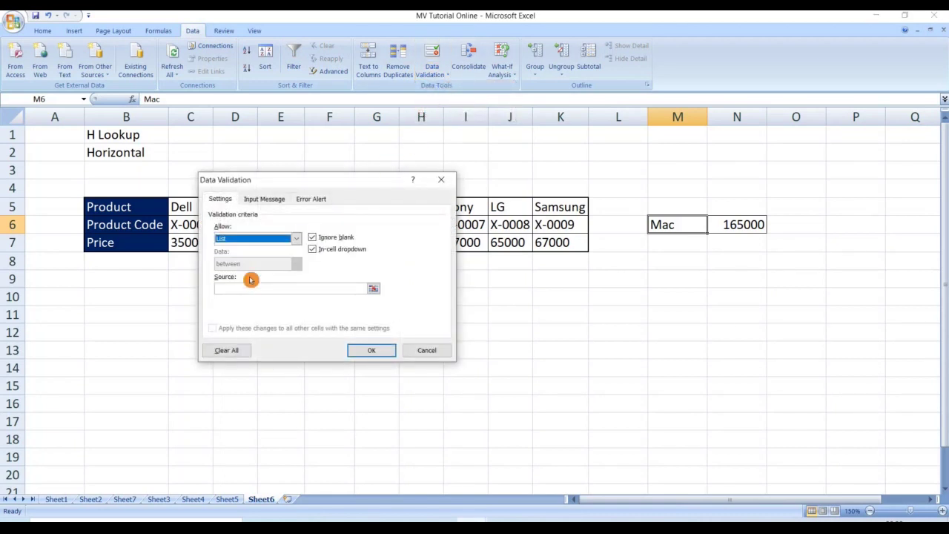
Step: Use the product names in C5:K5 as the validation list's source and apply the rule to M6
click(374, 289)
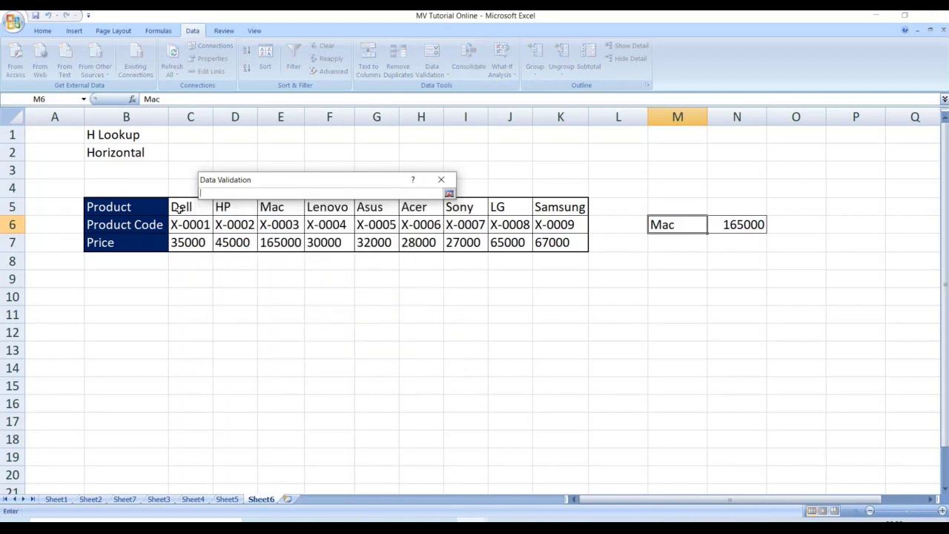
drag(180, 209, 541, 205)
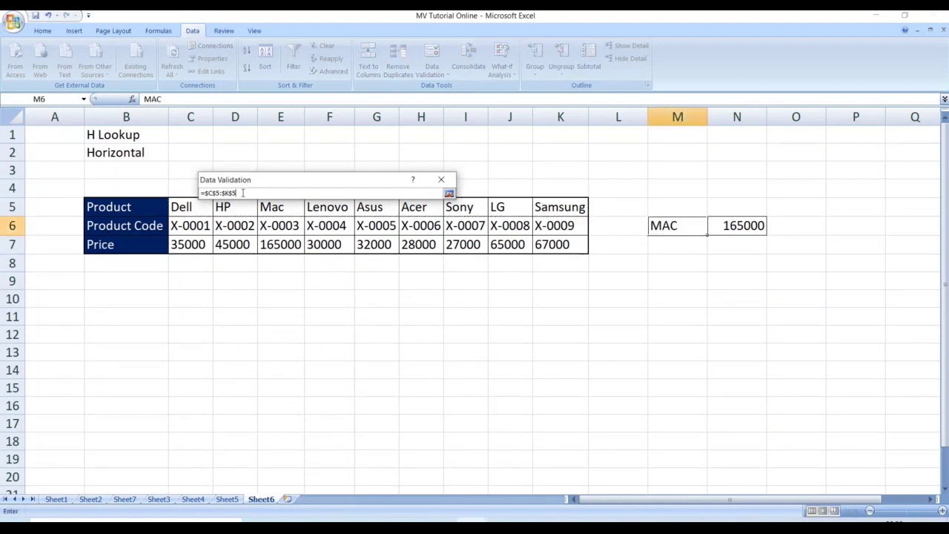
click(243, 192)
key(Return)
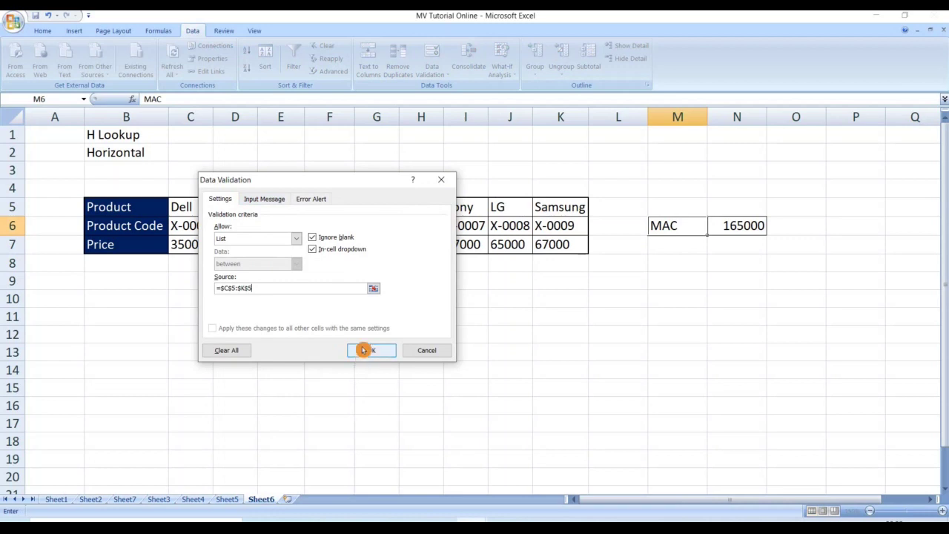
click(363, 350)
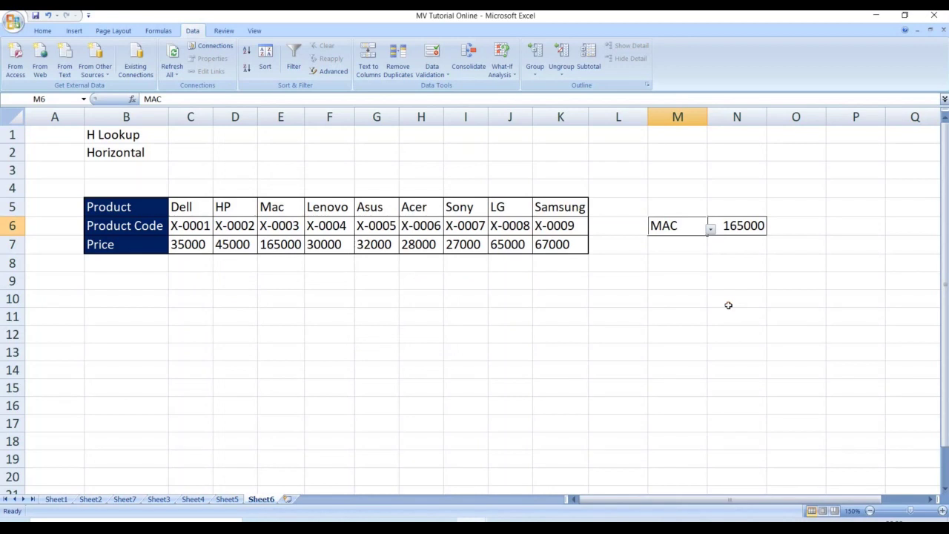
Step: Test the product drop-down list in M6 by choosing Lenovo, followed by Sony
click(709, 230)
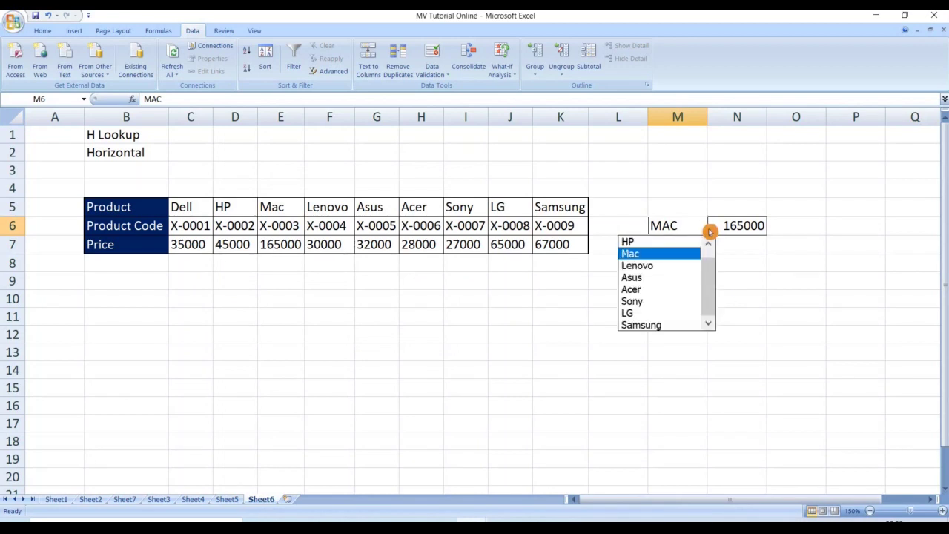
click(709, 231)
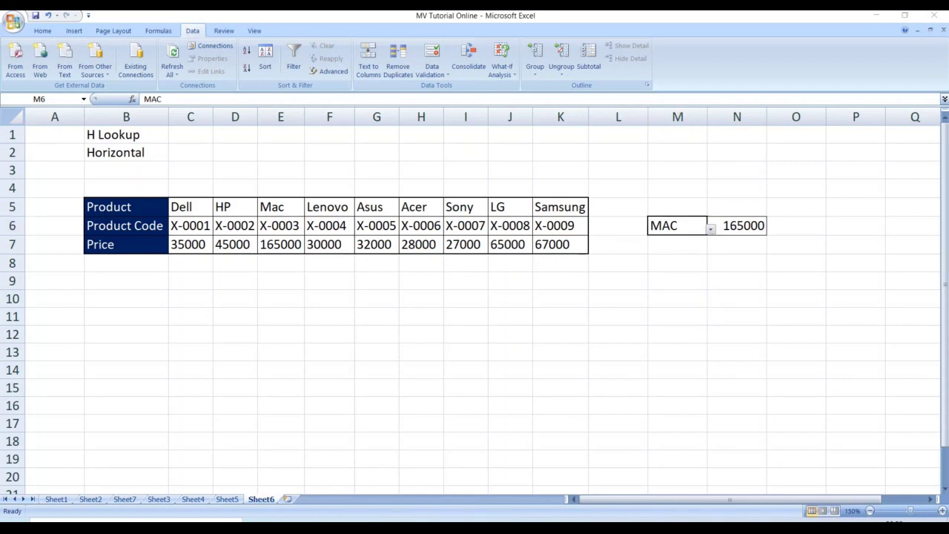
click(711, 232)
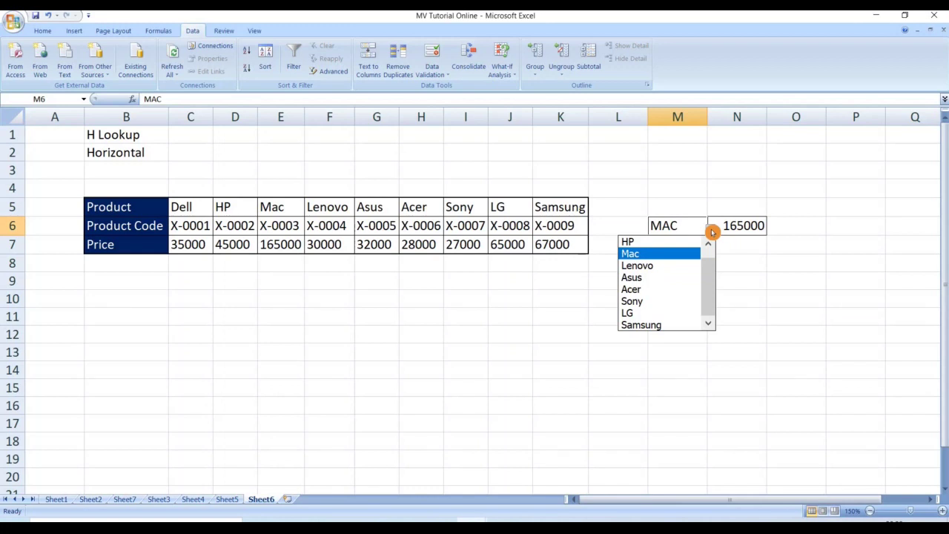
click(669, 265)
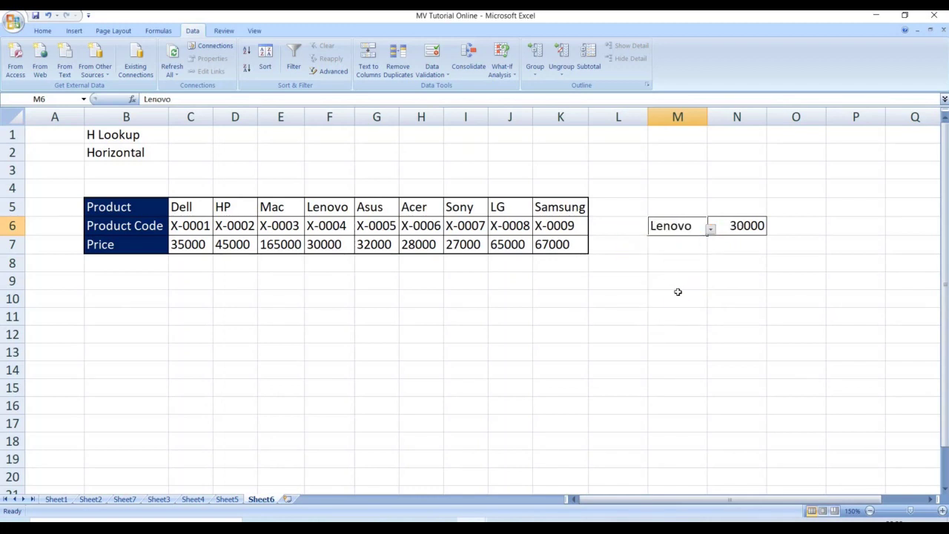
click(710, 228)
click(710, 228)
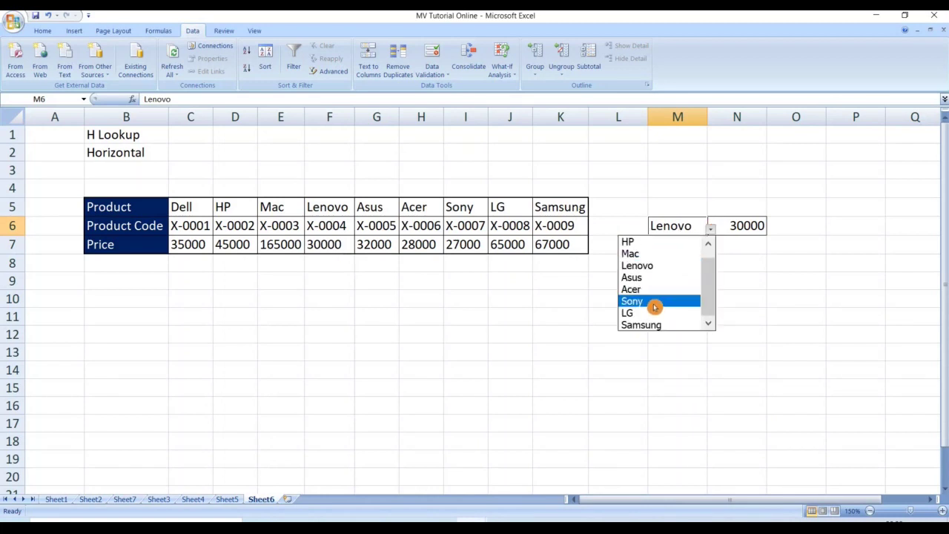
click(654, 302)
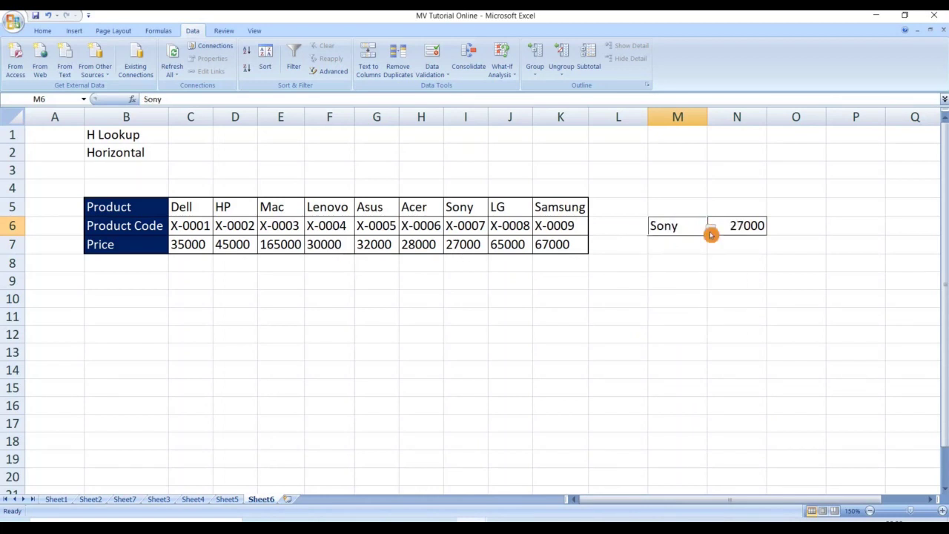